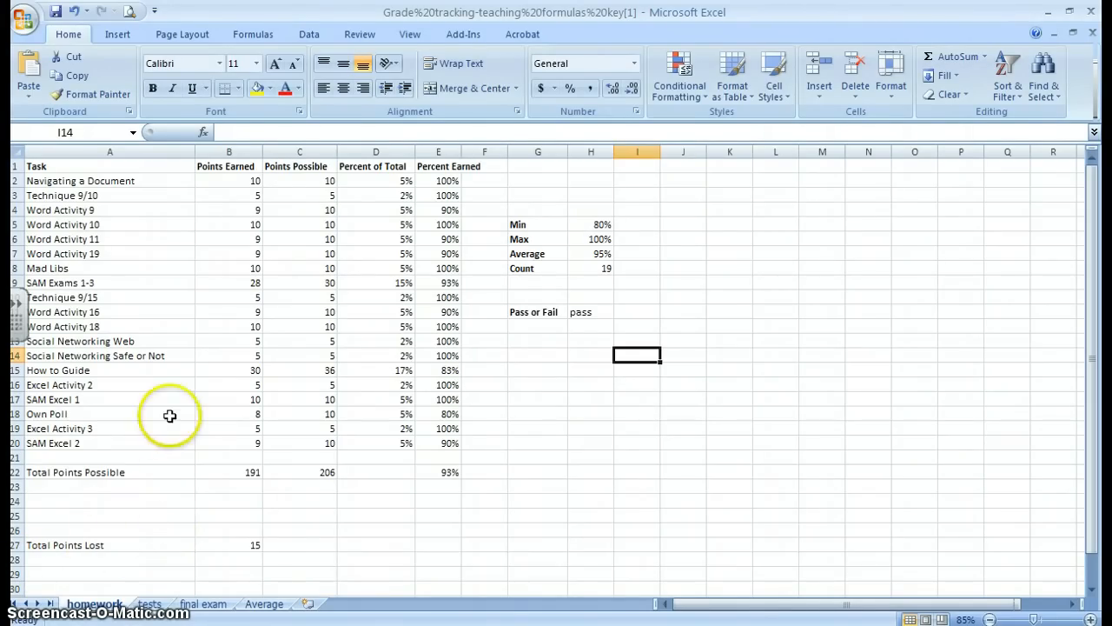
click(148, 180)
drag(149, 181, 160, 437)
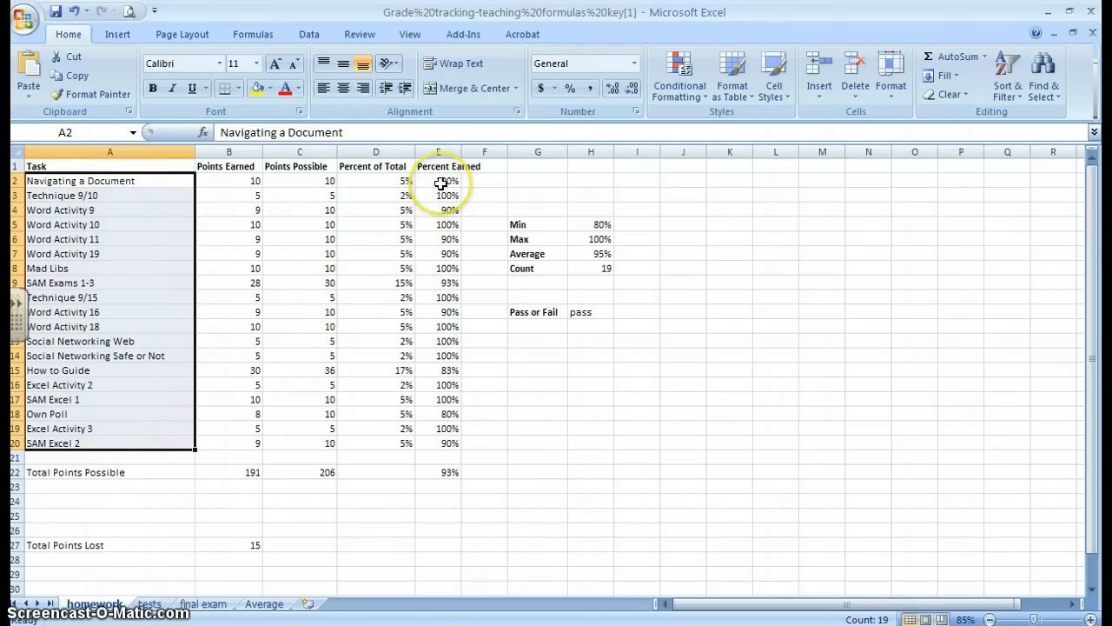
drag(439, 181, 452, 443)
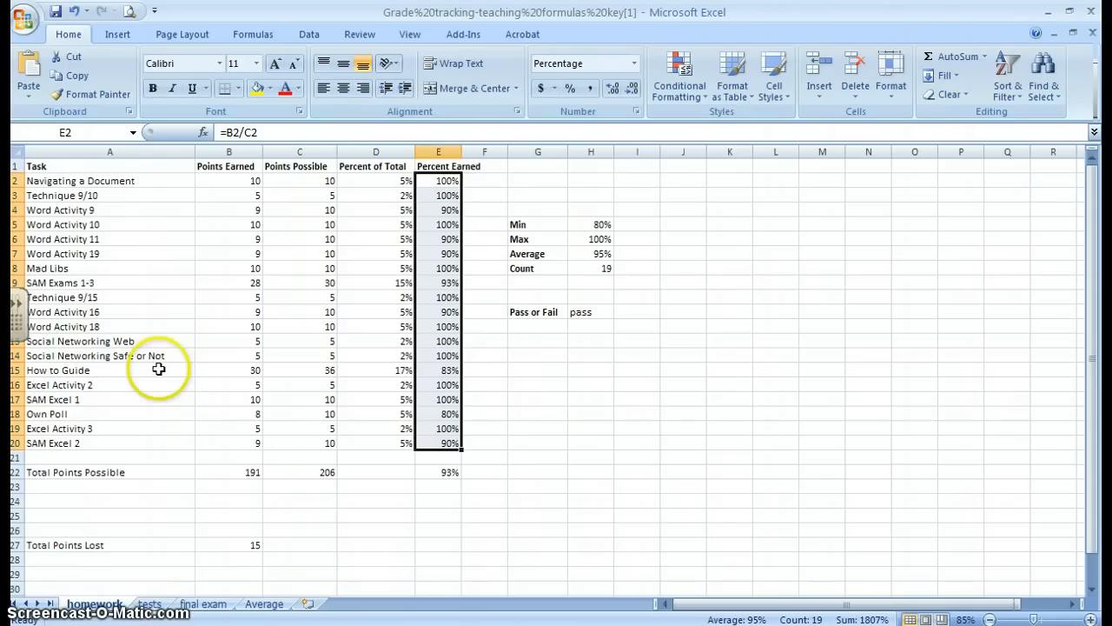
Insert a 3-D Clustered Column chart from the task names in A2:A20 and the percent earned values in E2:E20
click(139, 181)
drag(145, 313, 149, 444)
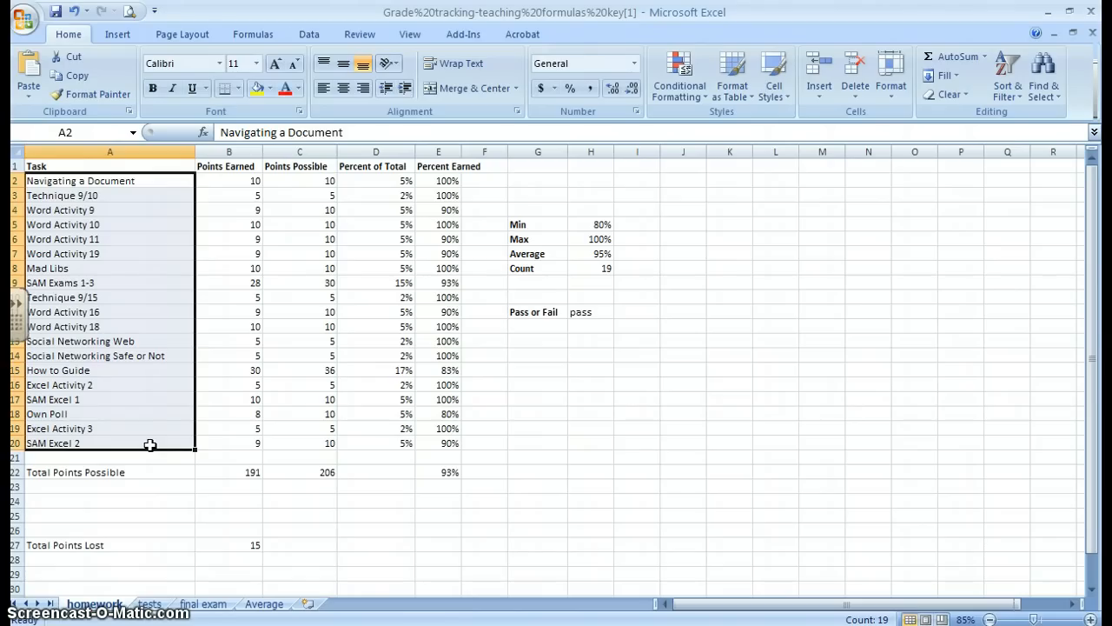
click(433, 181)
drag(434, 181, 448, 446)
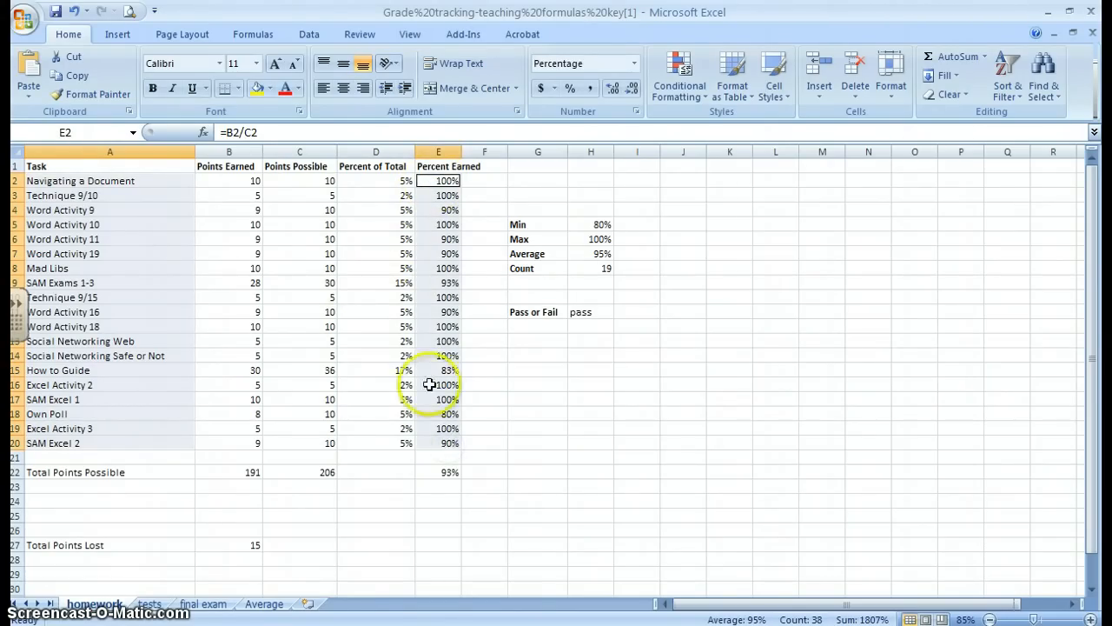
click(119, 33)
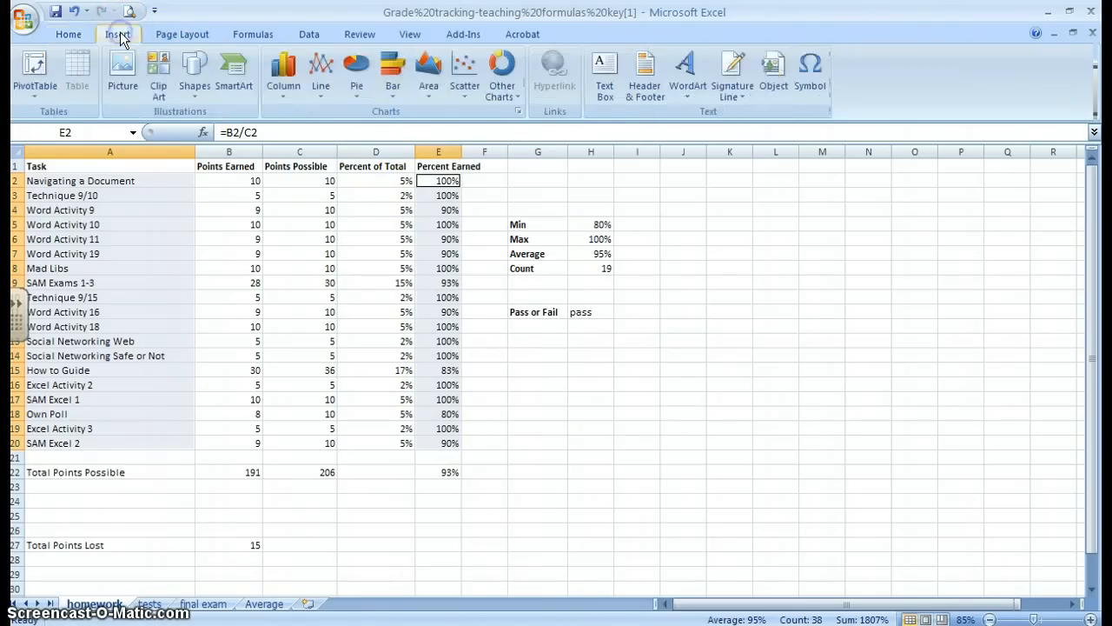
click(289, 102)
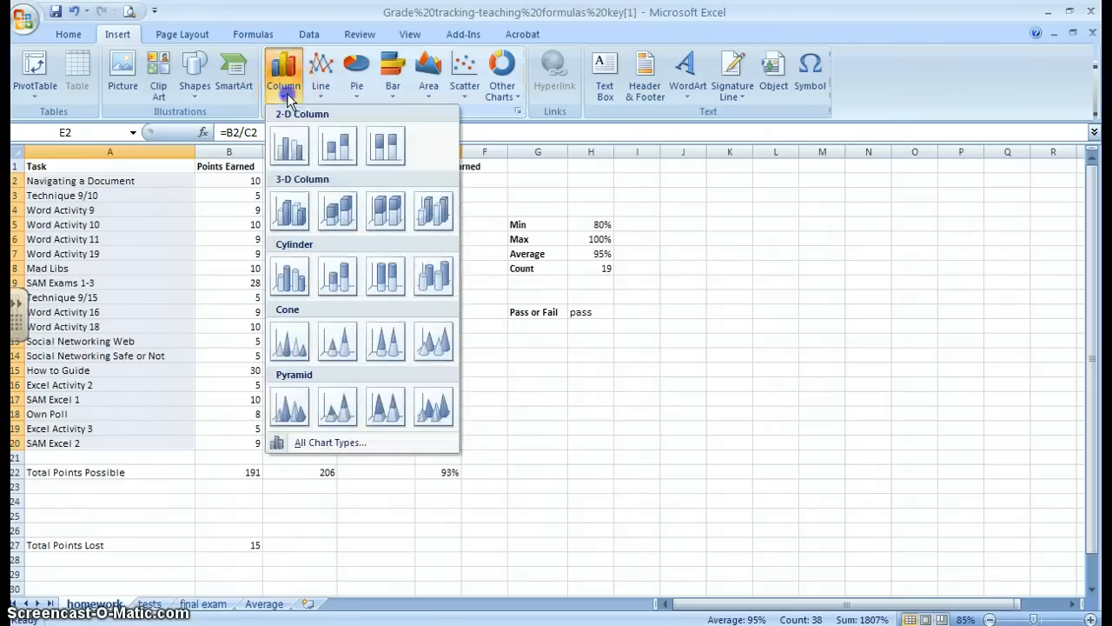
click(292, 208)
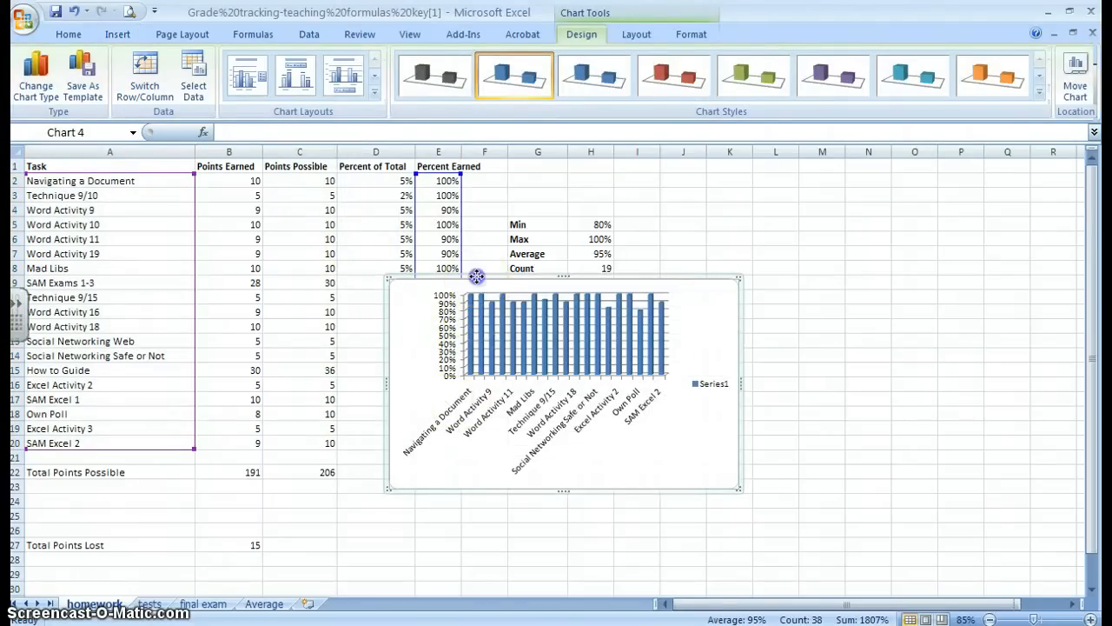
Move the chart up beside the data and enlarge it to cover about columns B to N, rows 2 to 28
drag(474, 273, 584, 202)
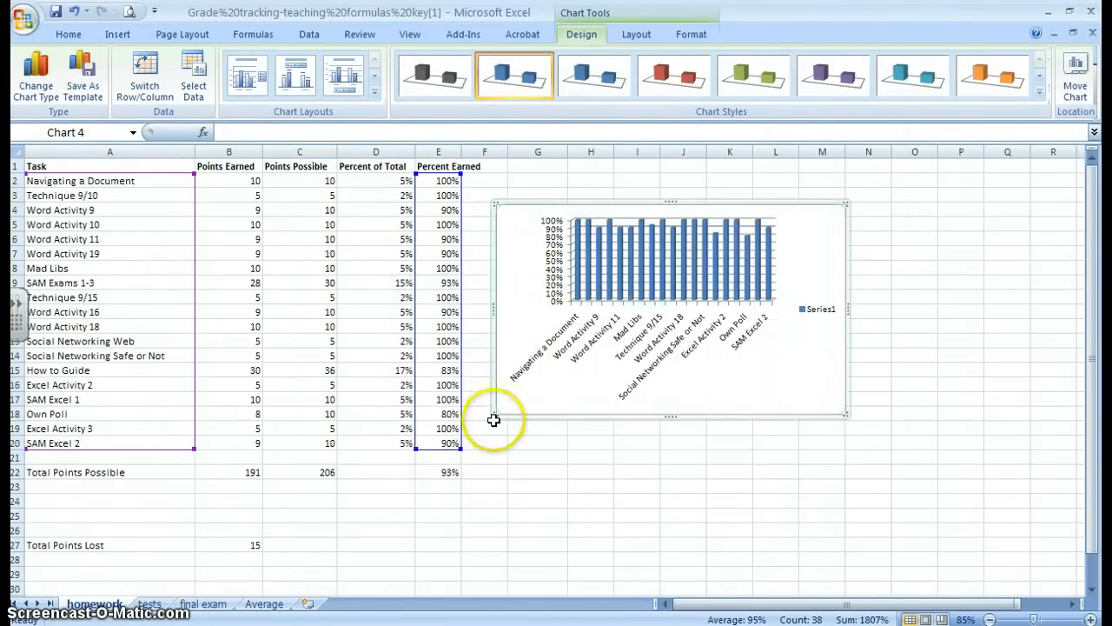
drag(498, 415, 224, 576)
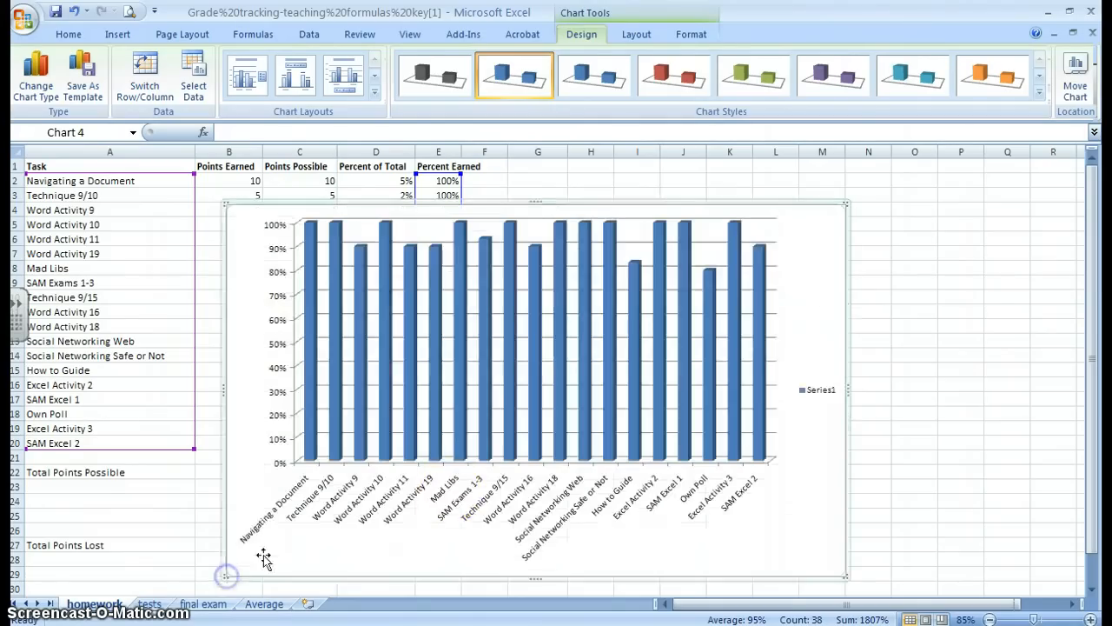
drag(847, 205, 897, 177)
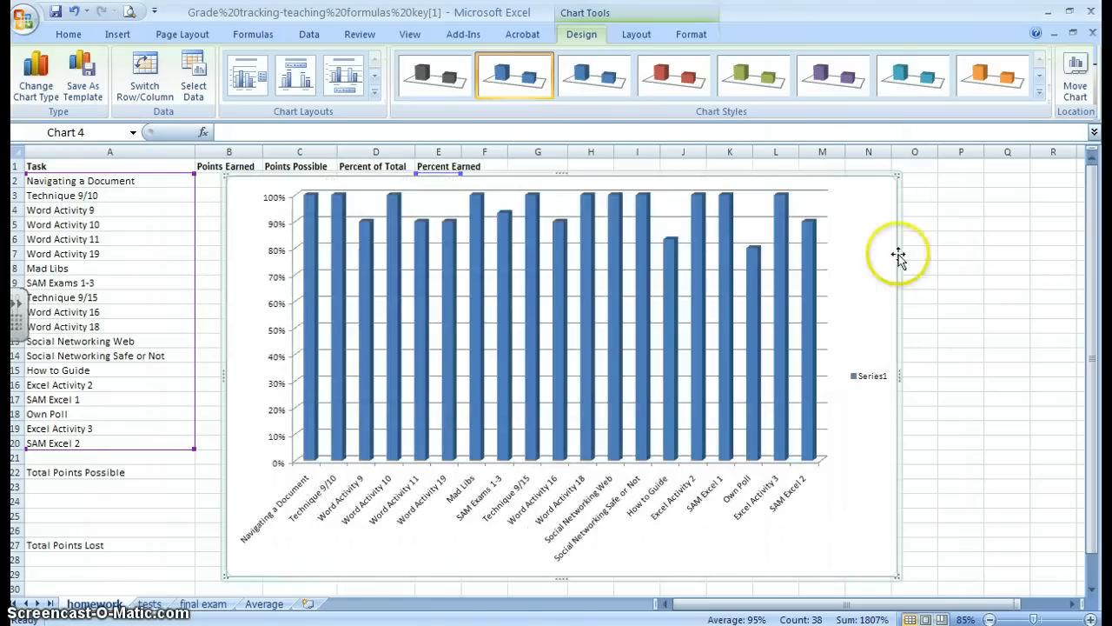
Turn off the chart's Series1 legend
click(860, 379)
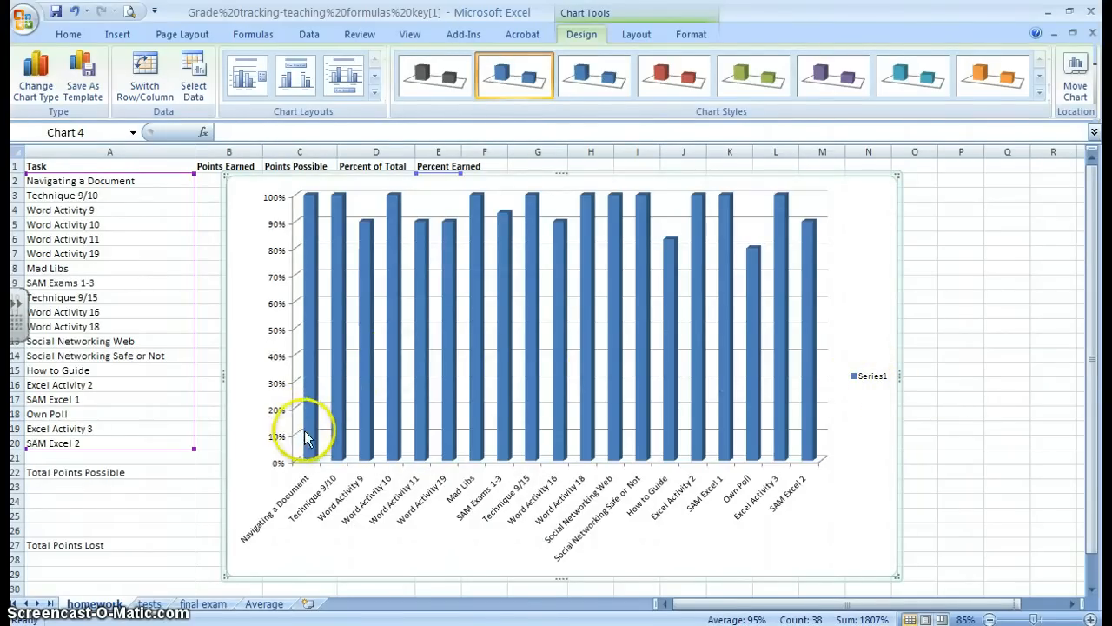
click(640, 33)
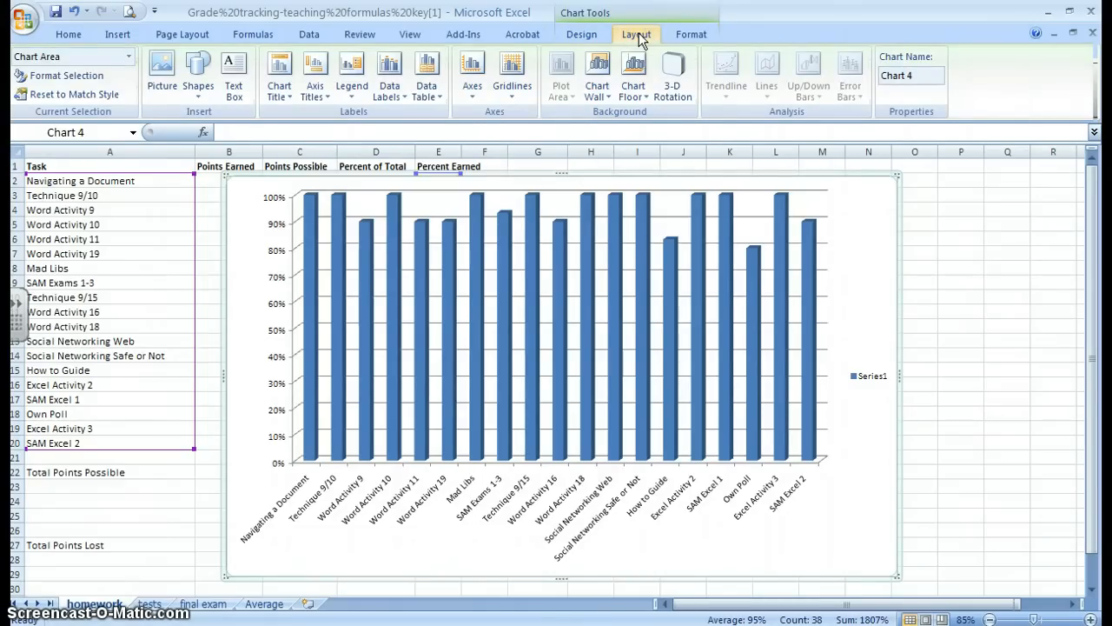
click(354, 96)
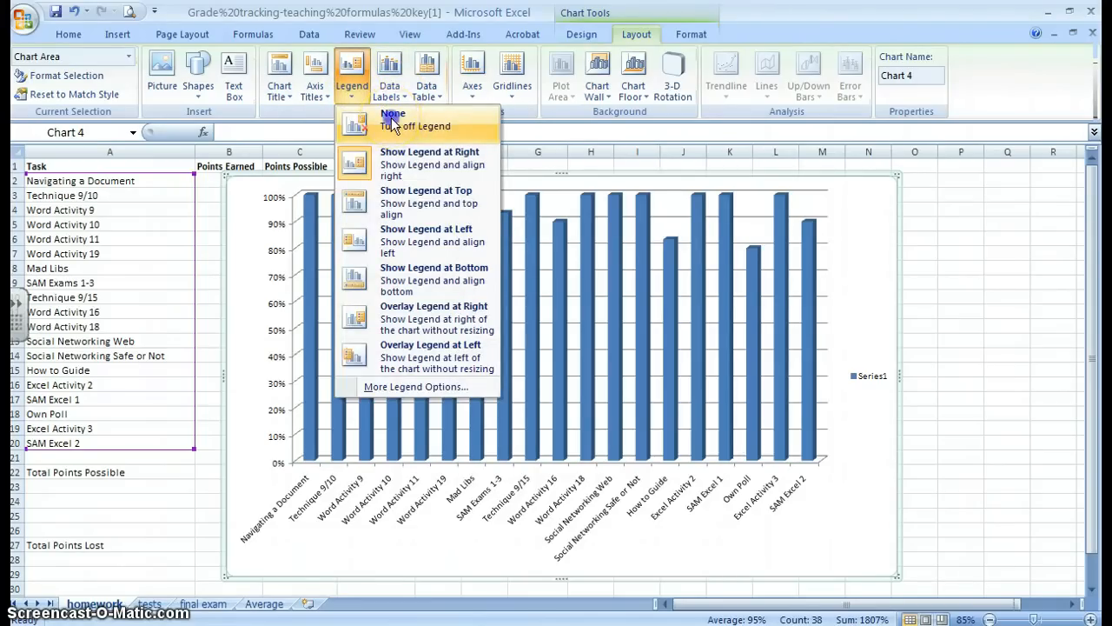
click(392, 121)
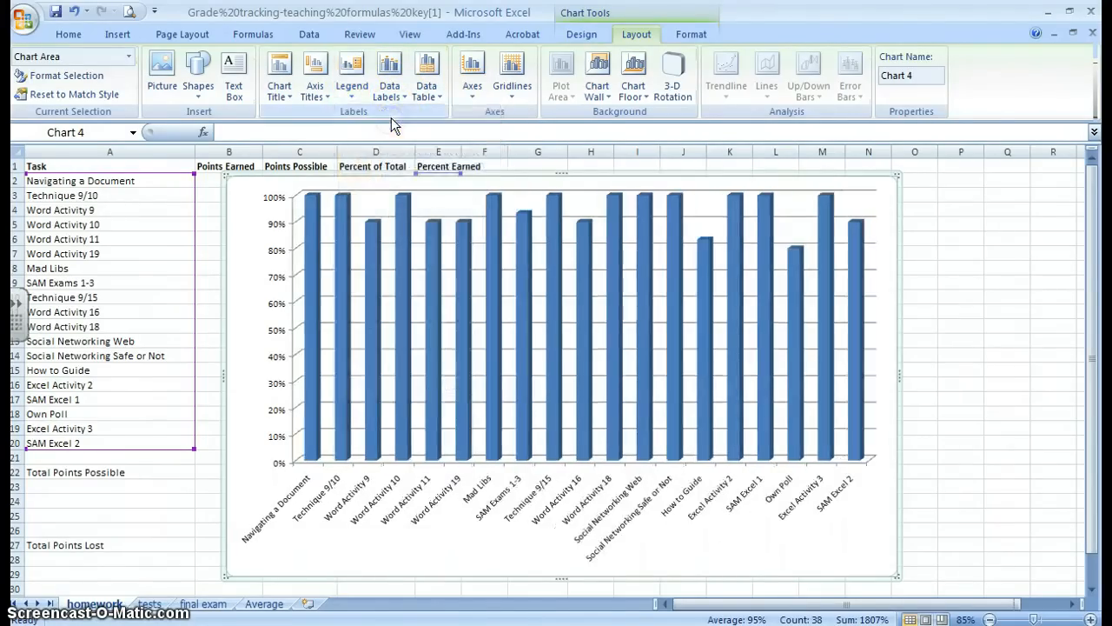
Add a title above the chart reading "My Computer Apps Scores"
mouse_move(432, 246)
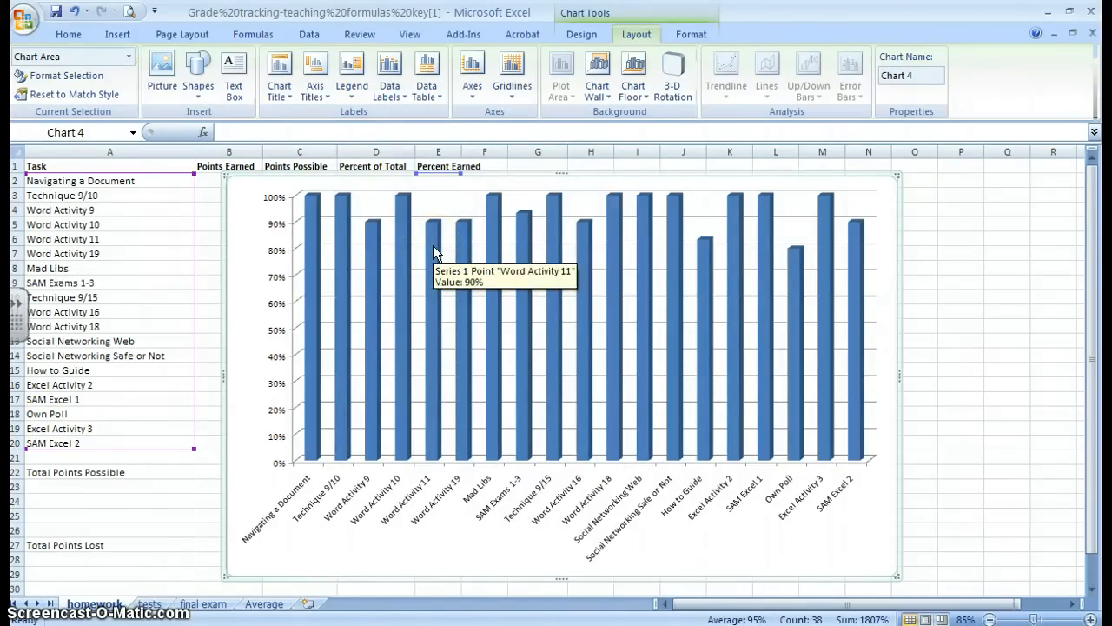
click(280, 90)
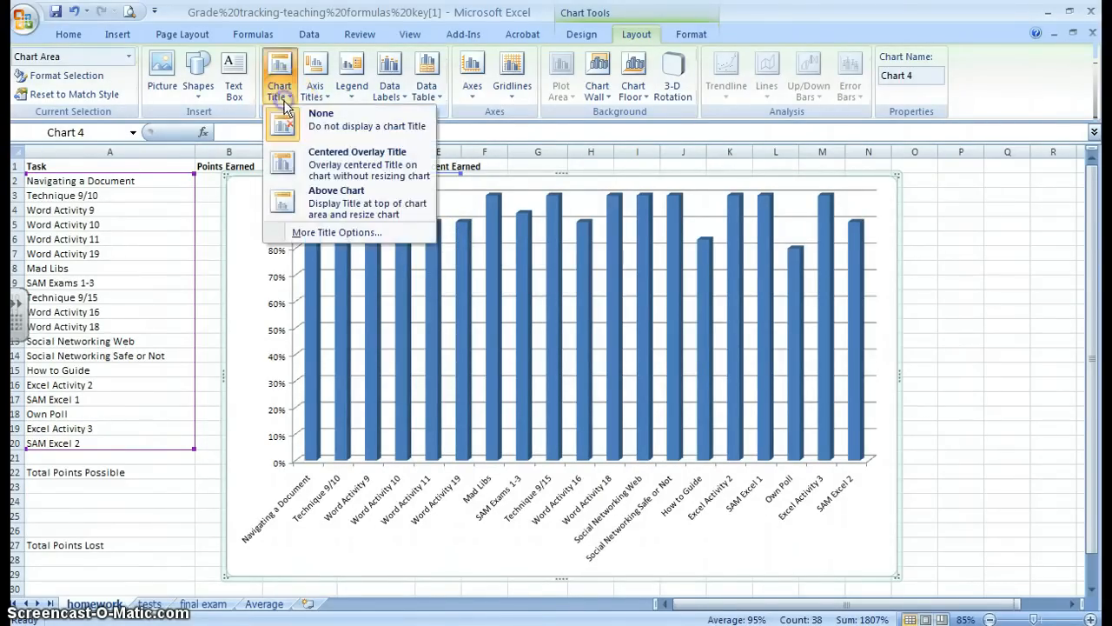
click(321, 206)
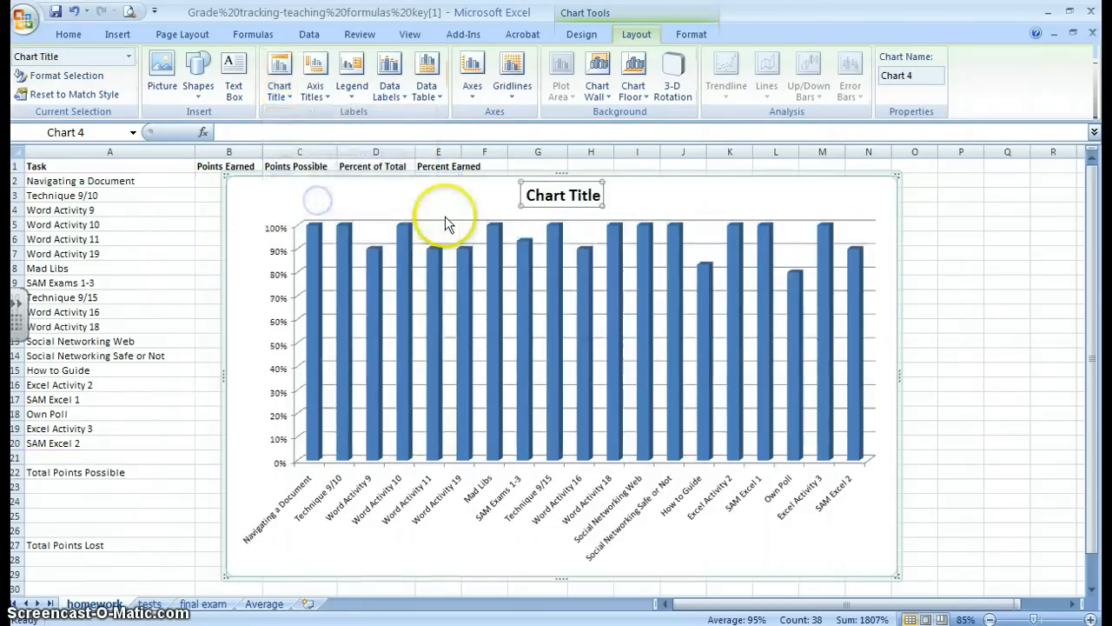
triple_click(549, 199)
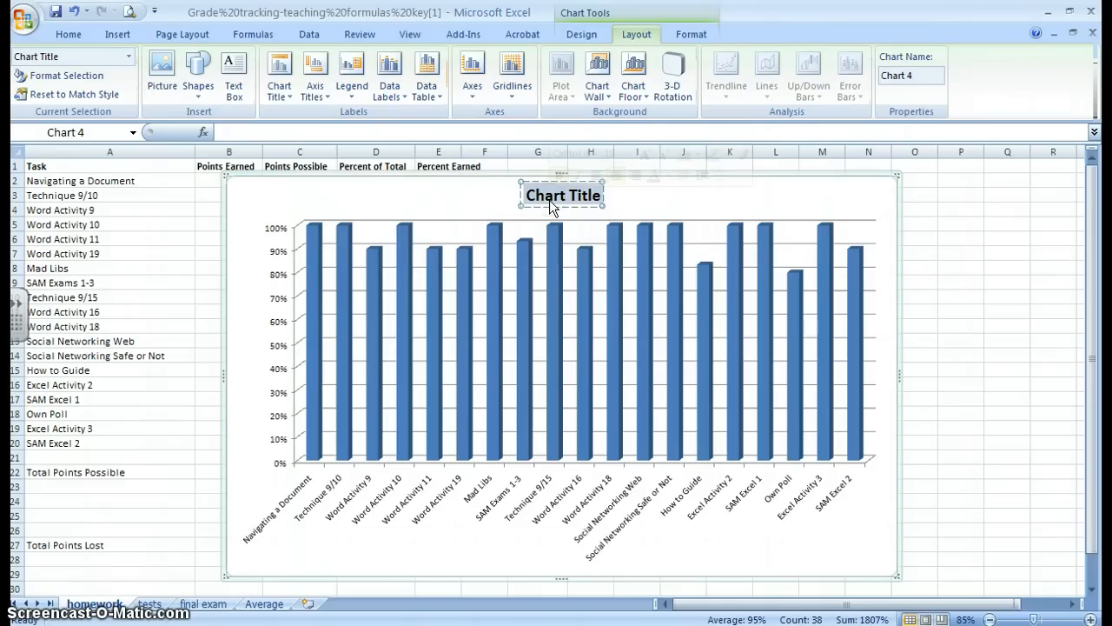
text(My Comput)
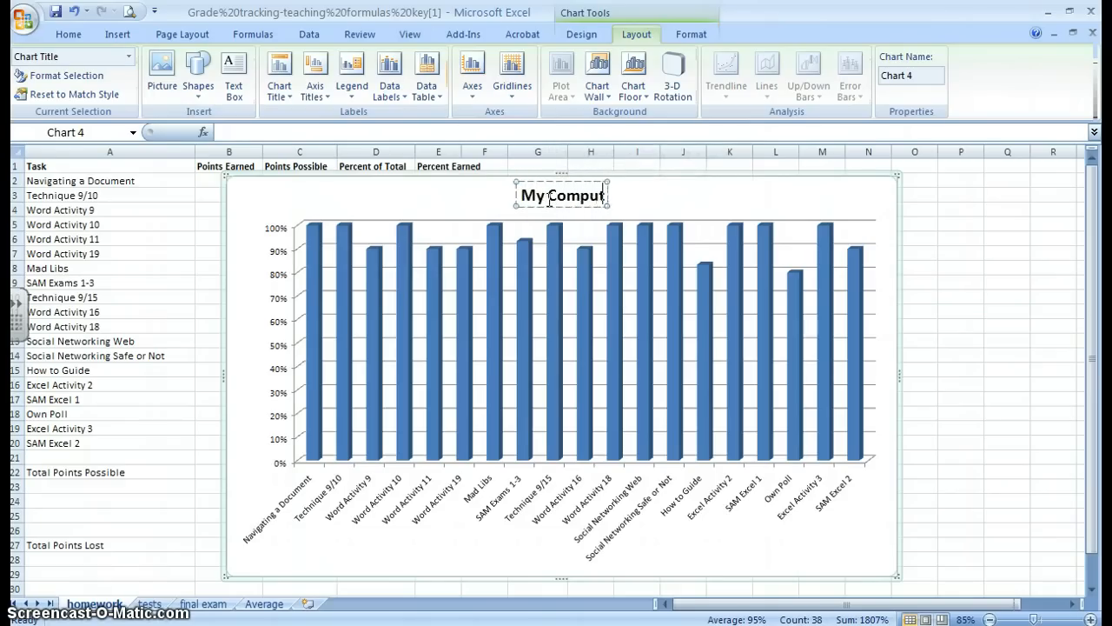
text(er Apps Scor)
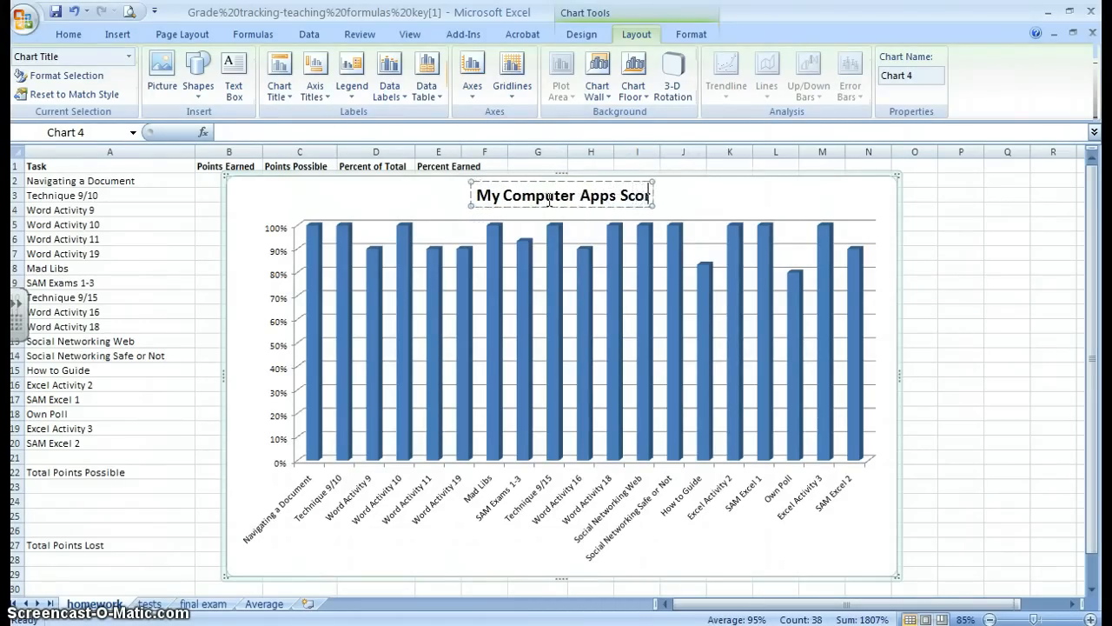
text(es)
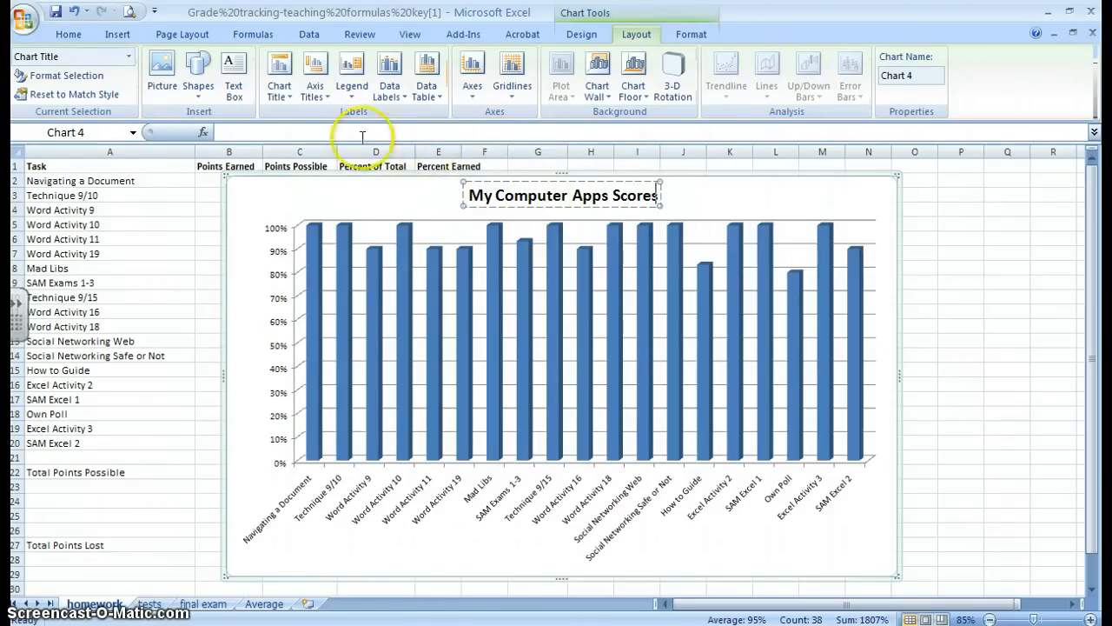
Add a title below the horizontal axis reading "Assignments"
click(324, 101)
mouse_move(338, 113)
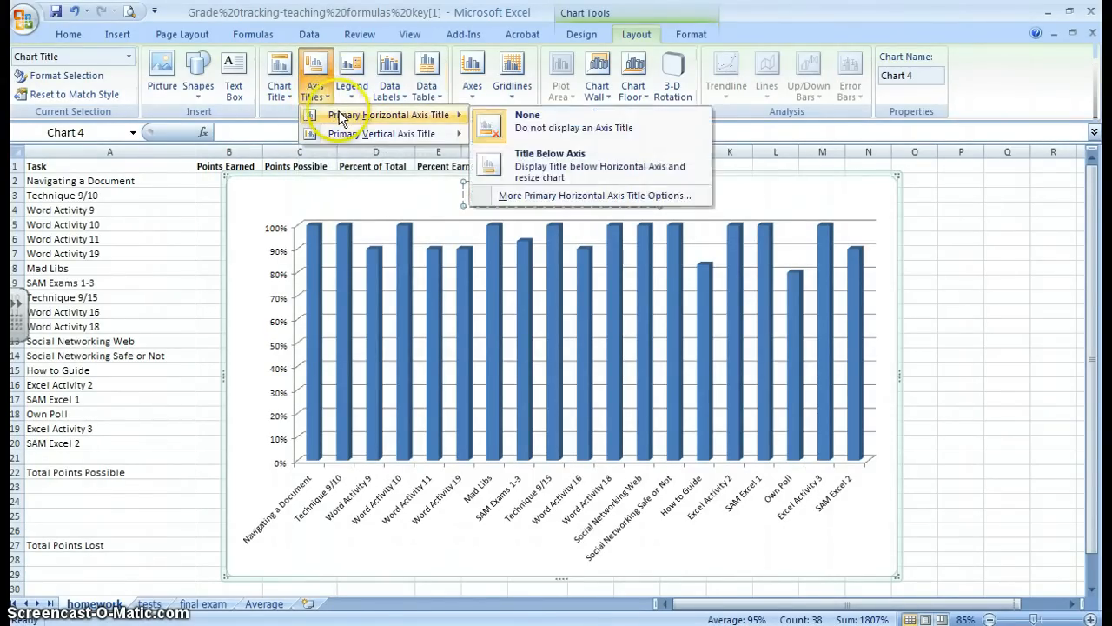
click(551, 167)
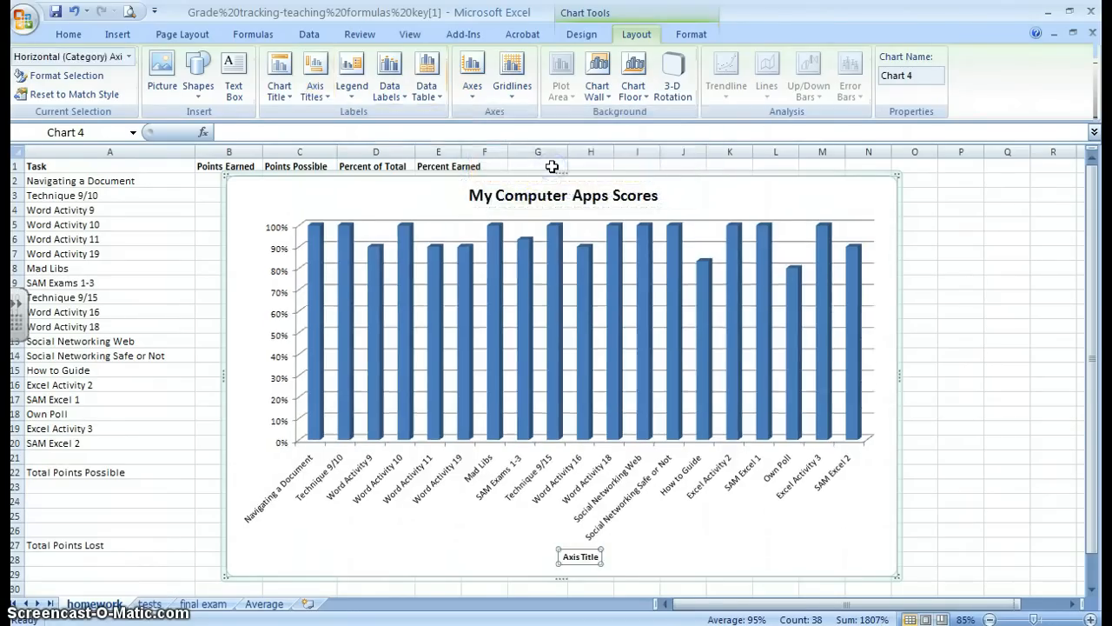
double_click(572, 561)
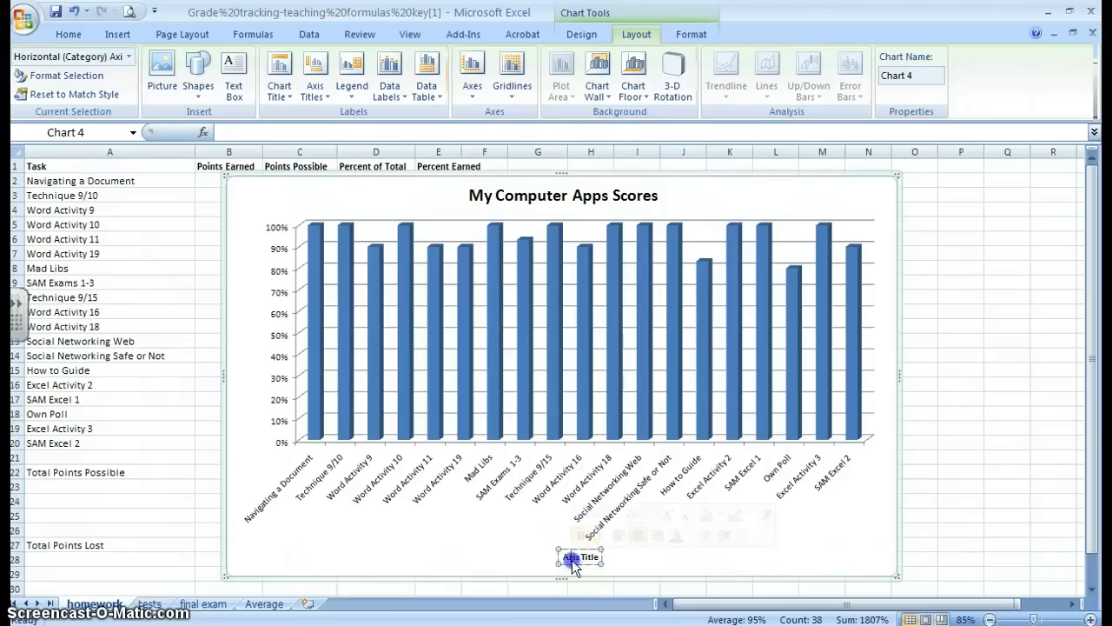
triple_click(582, 560)
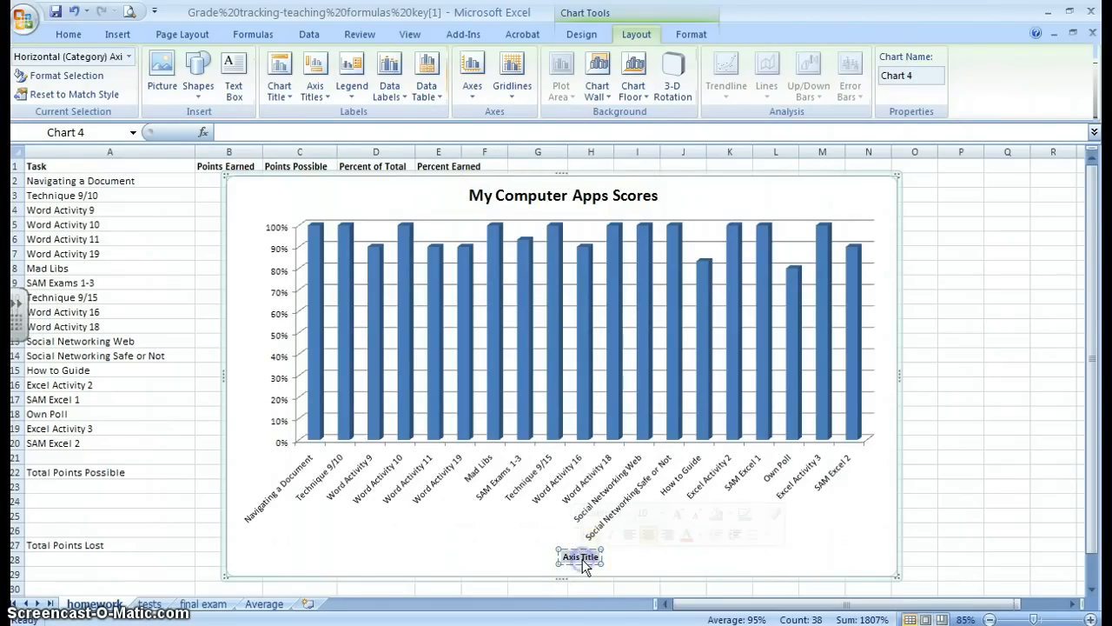
text(Assig)
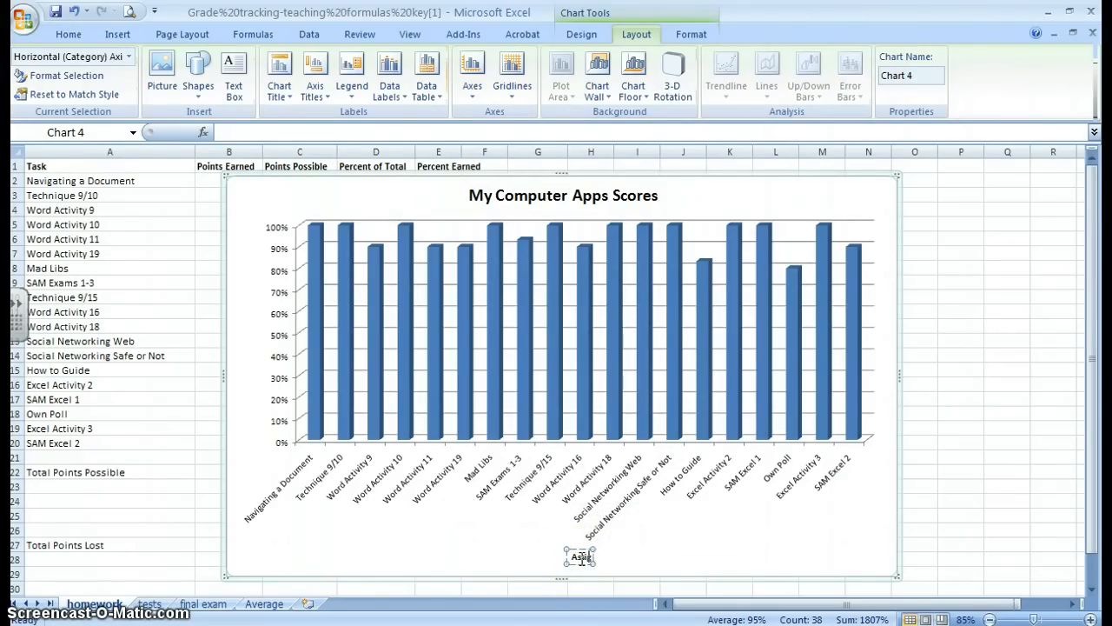
text(nments)
Add a primary vertical axis title with vertical text reading "Scores"
click(316, 87)
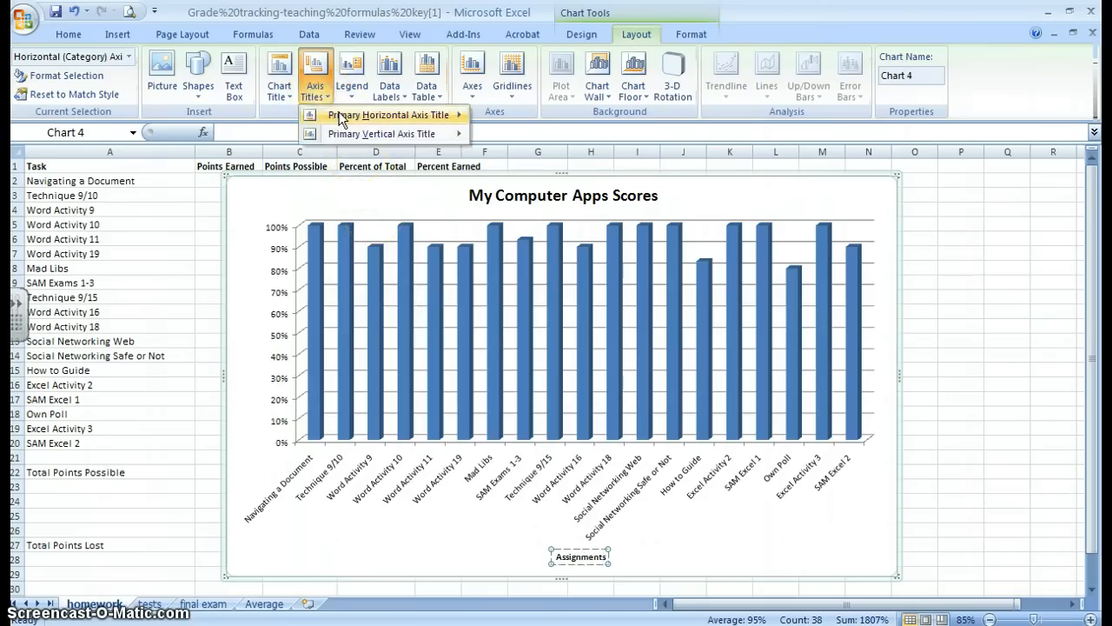
mouse_move(347, 133)
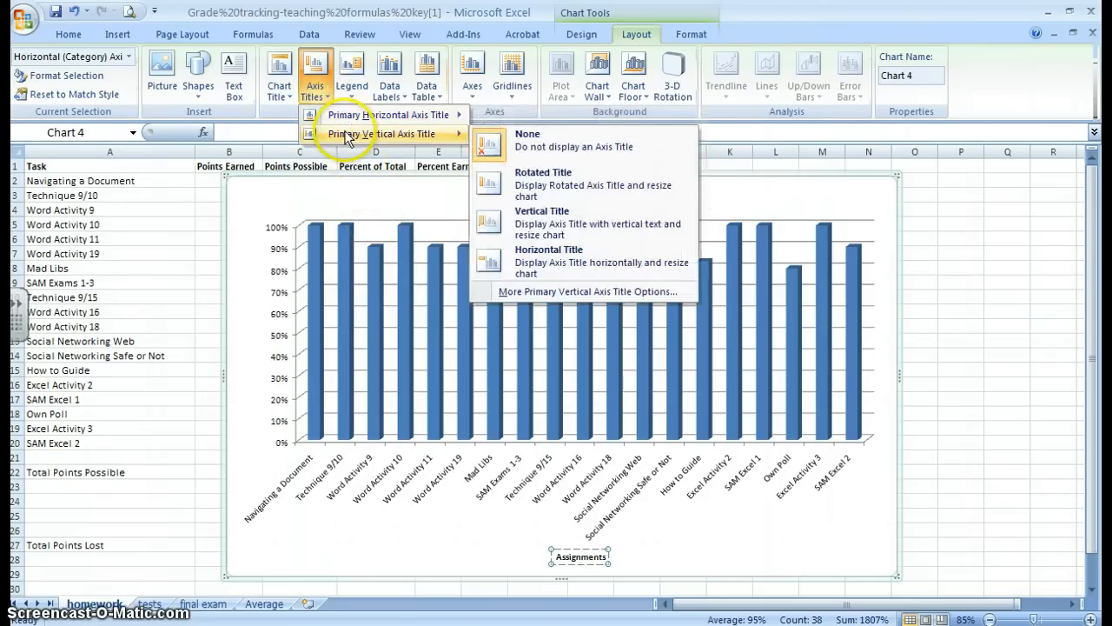
click(594, 228)
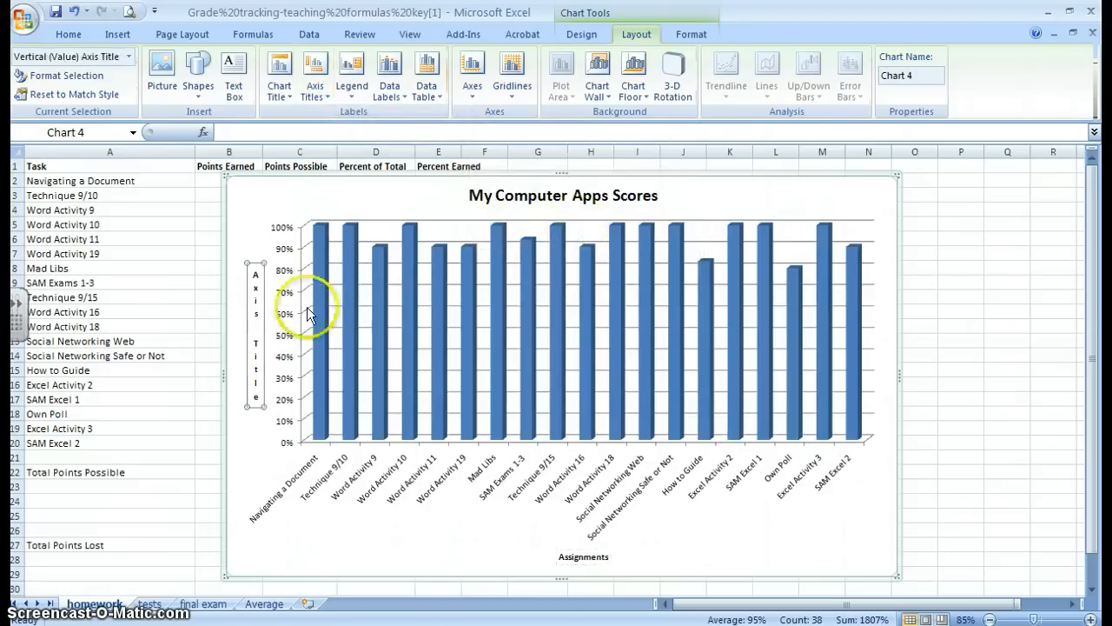
triple_click(252, 330)
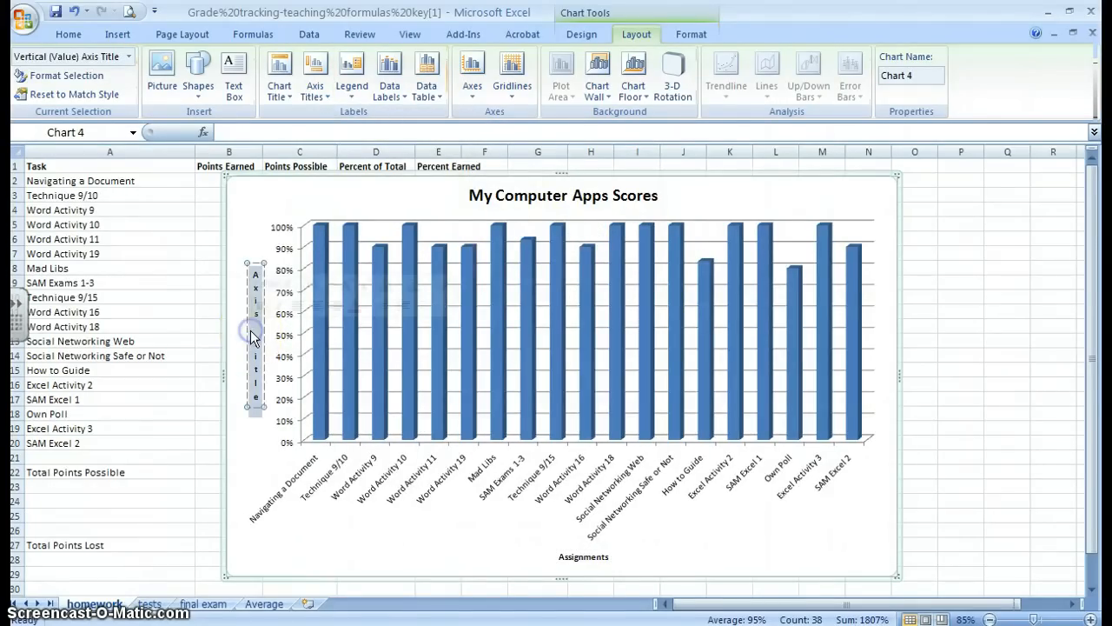
text(Scores)
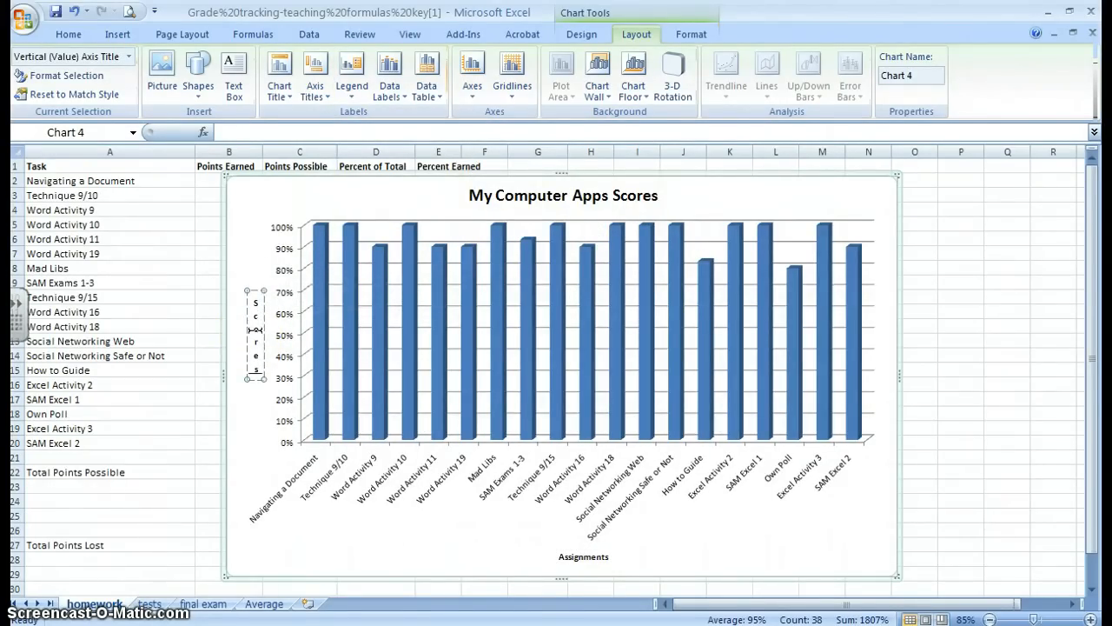
Fill only the SAM Exams 1-3 column of the chart with the dark orange theme color
click(350, 294)
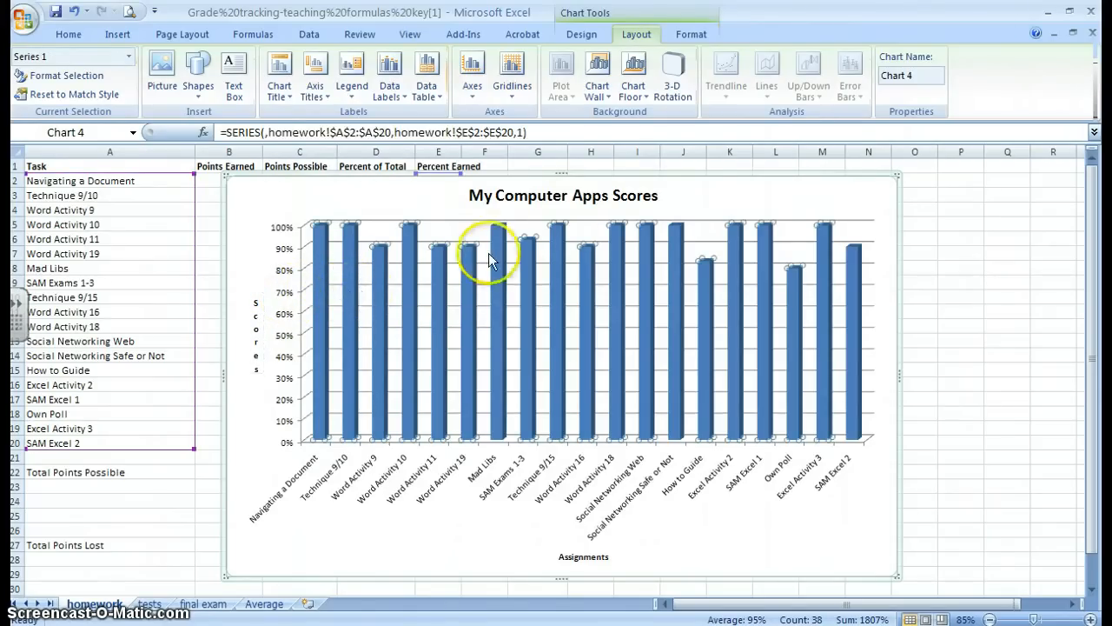
click(687, 33)
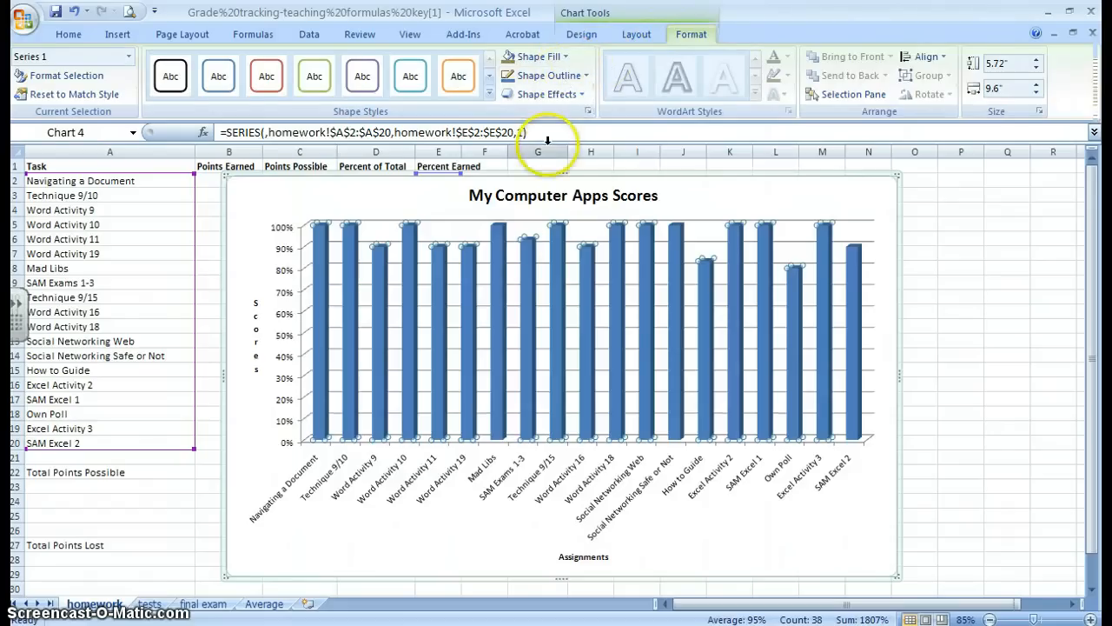
click(529, 257)
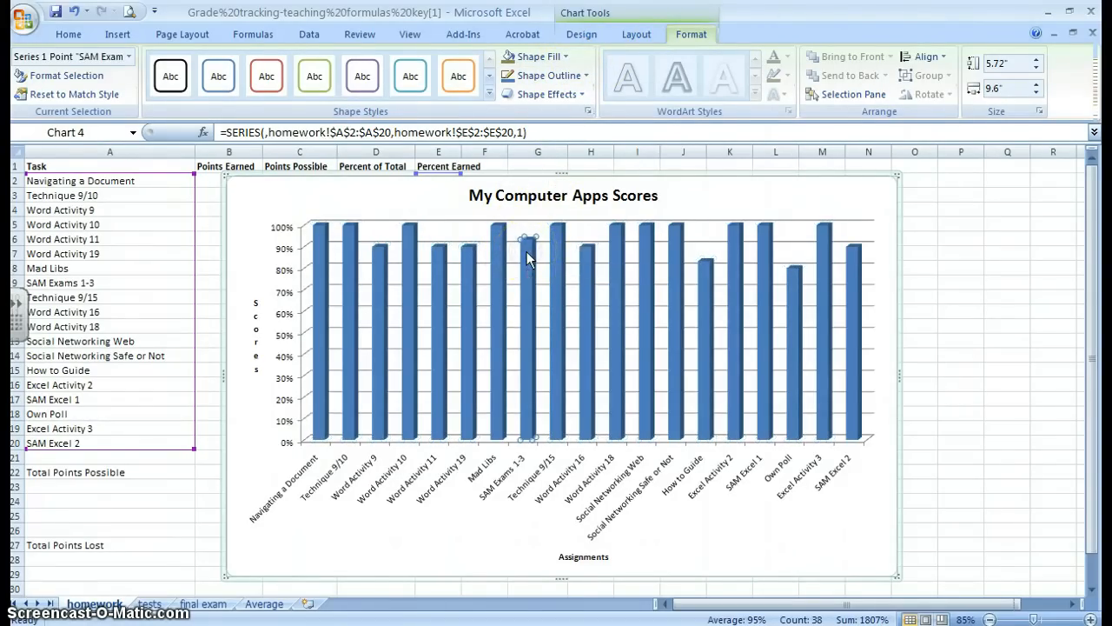
click(564, 58)
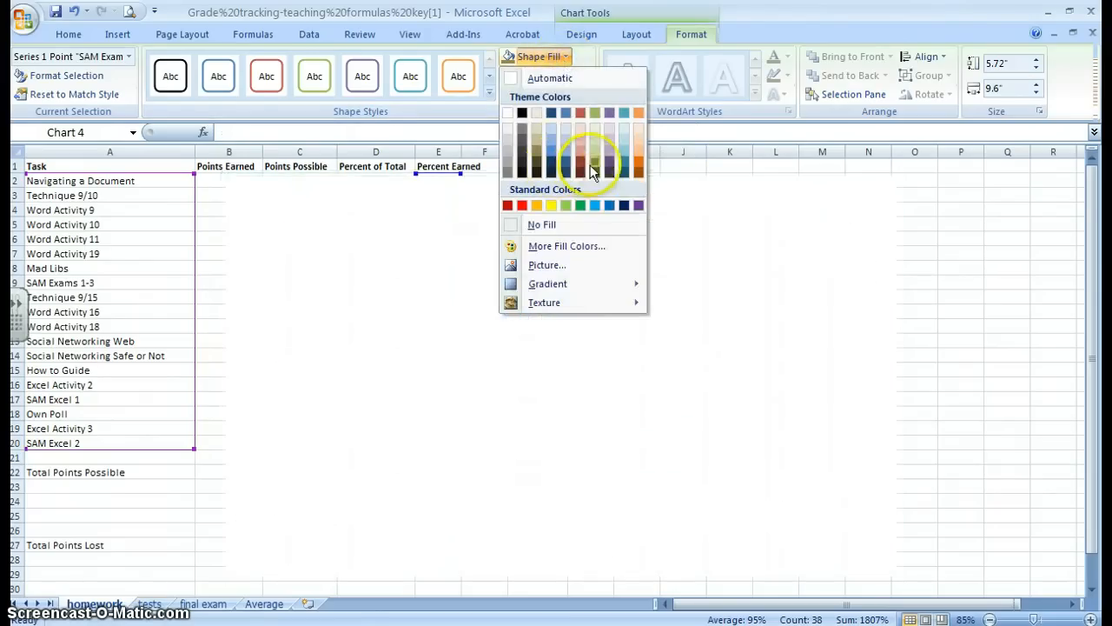
click(637, 170)
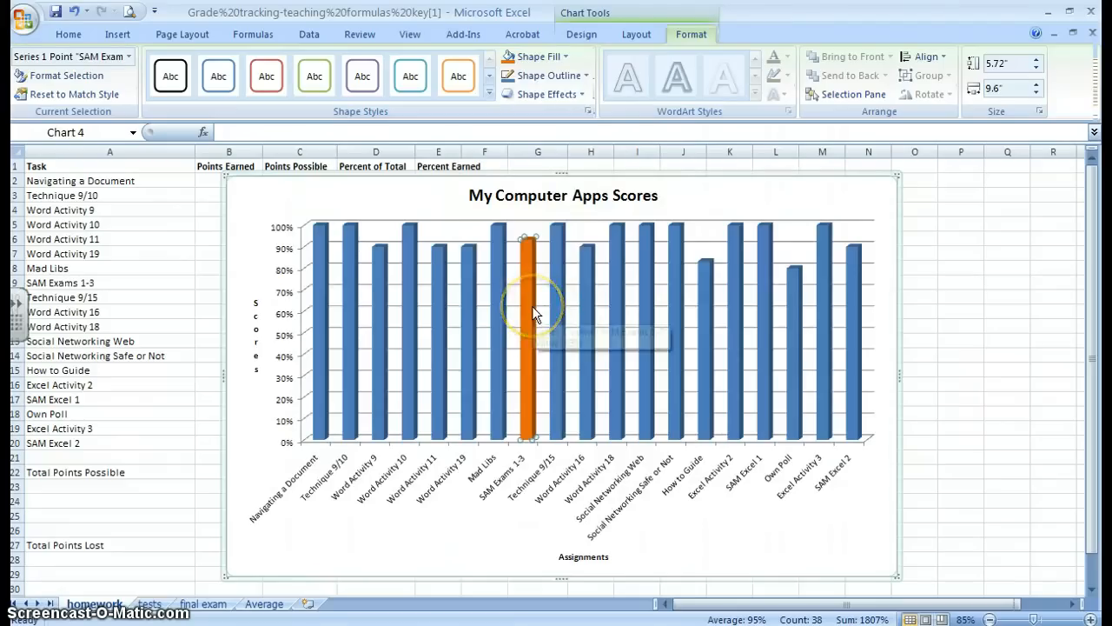
Apply chart Style 46, the purple columns on a black background, to the chart
click(576, 35)
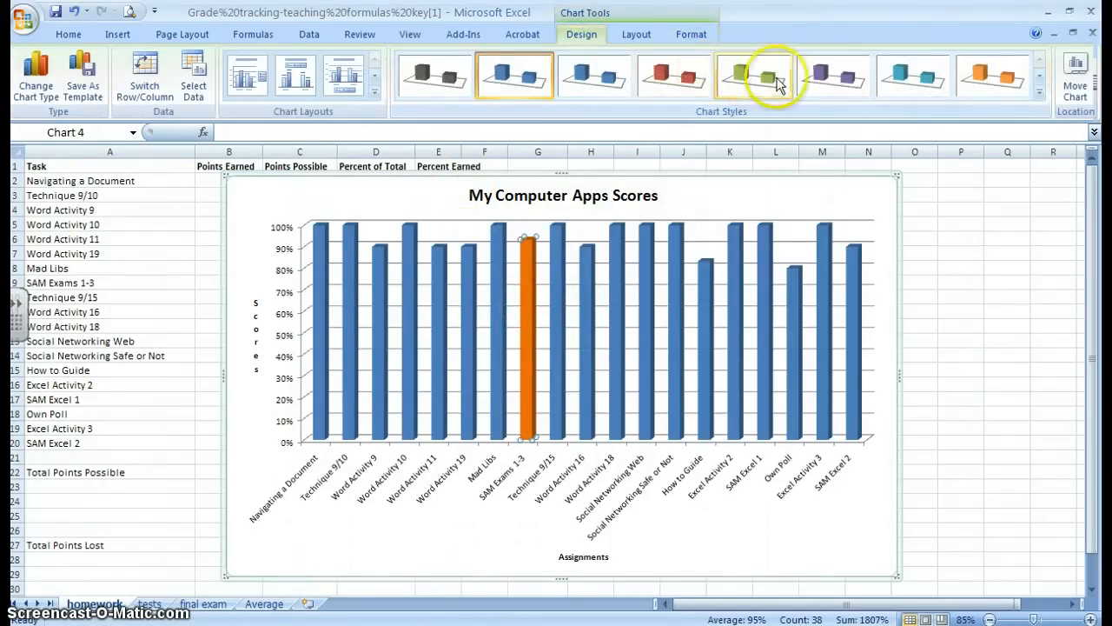
click(1039, 92)
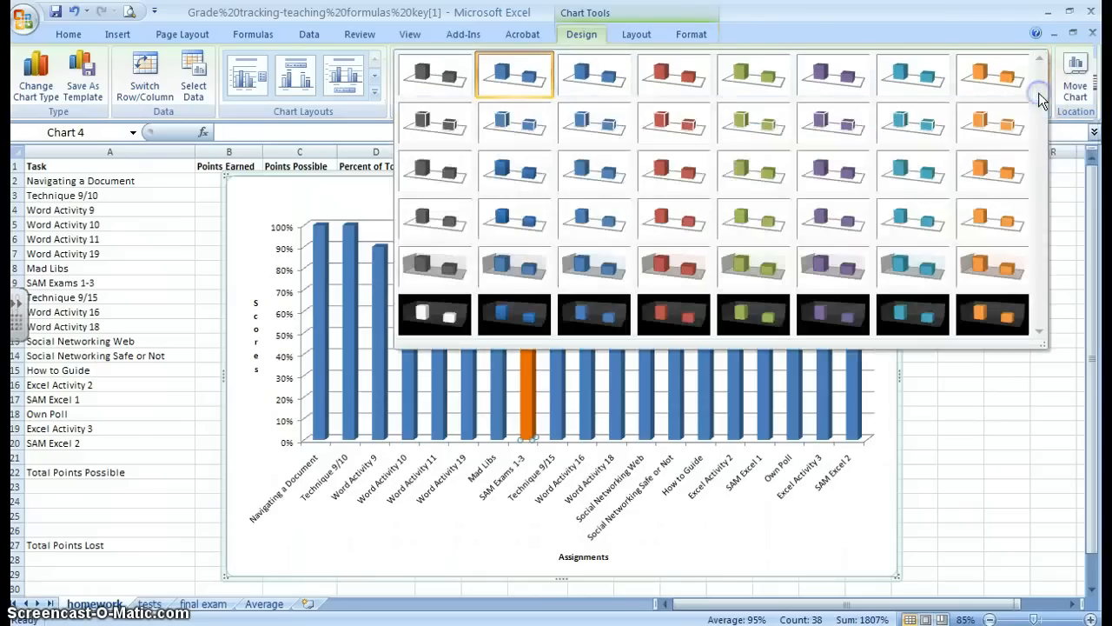
click(840, 318)
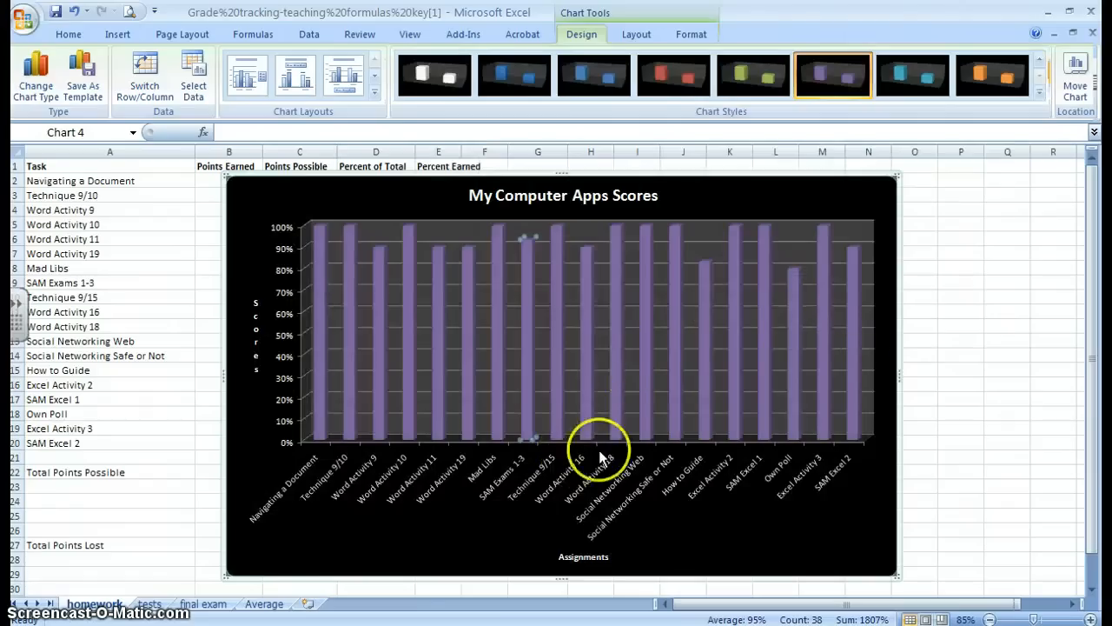
Open the full gallery of chart styles for the scores chart
click(1040, 91)
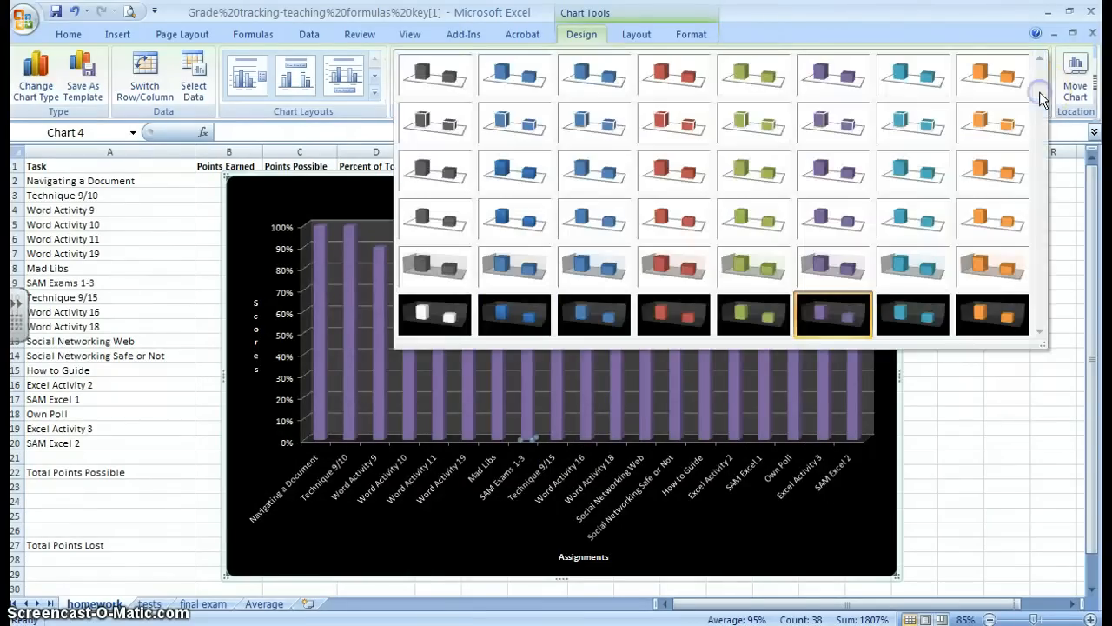